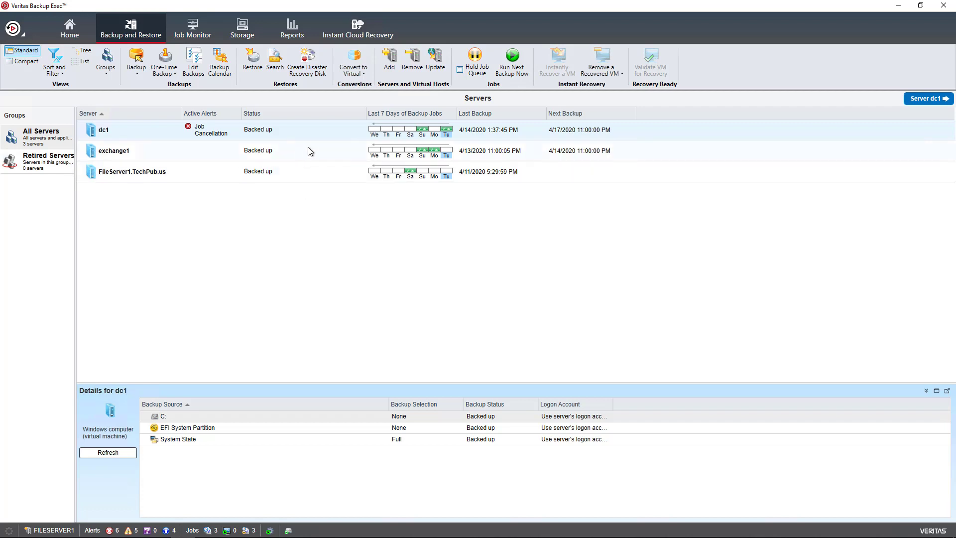
- Open dc1's Job History and select its 15.4 GB full dc1 Backup job
left_click(316, 172)
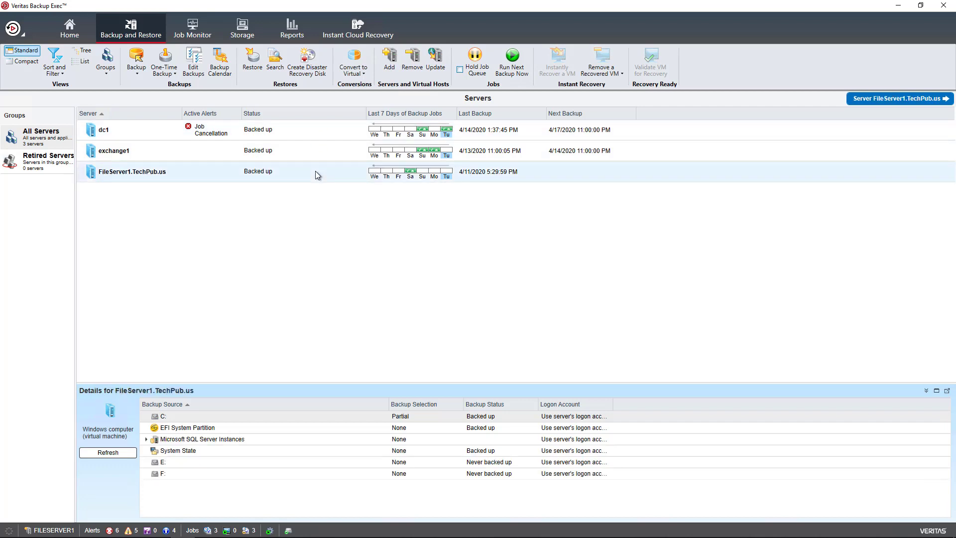
left_click(315, 125)
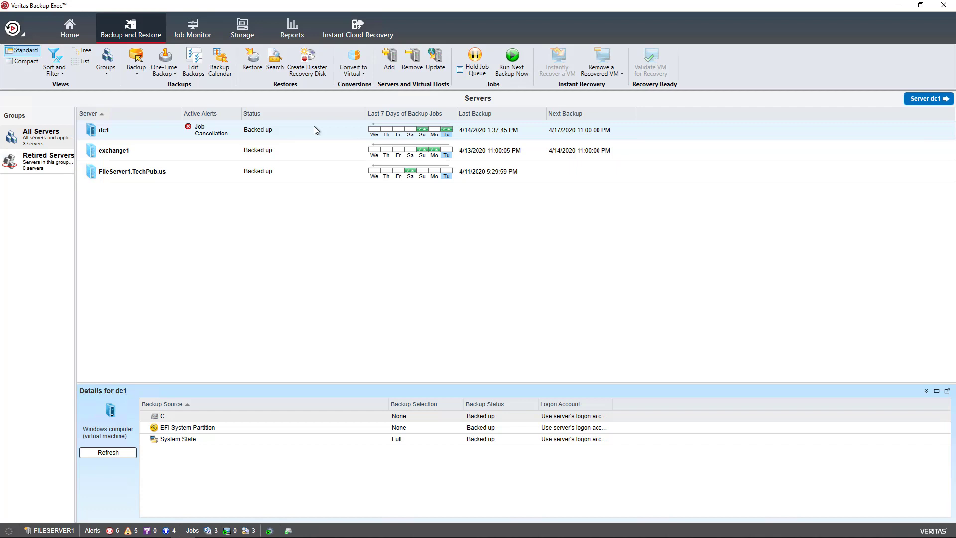
double_click(313, 129)
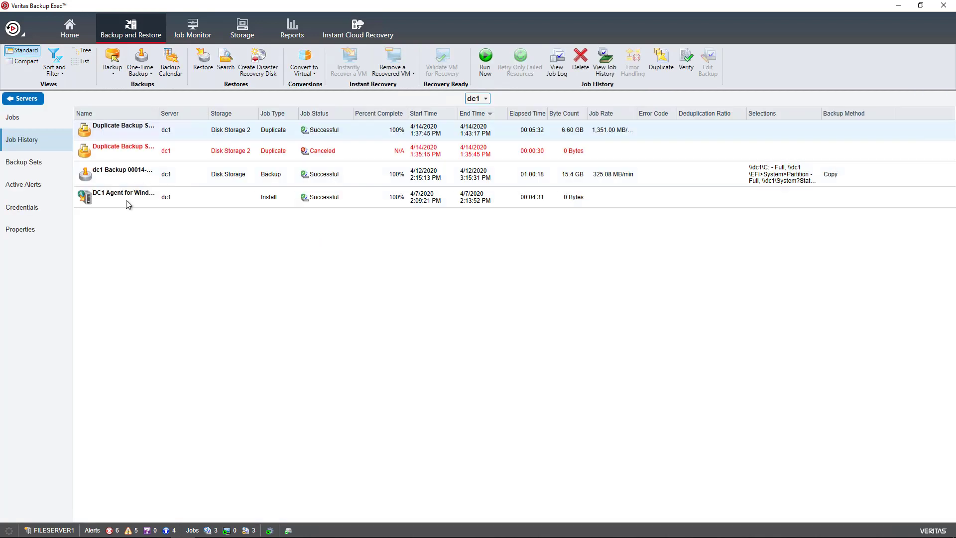
left_click(128, 174)
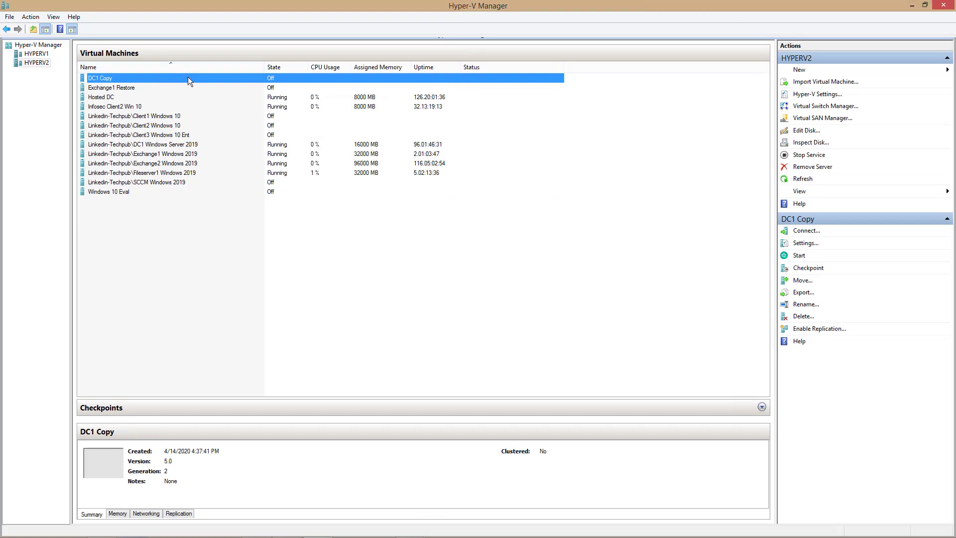
- Open DC1 Copy's settings and review its memory and the DC1 Copy.vhdx hard disk
right_click(188, 81)
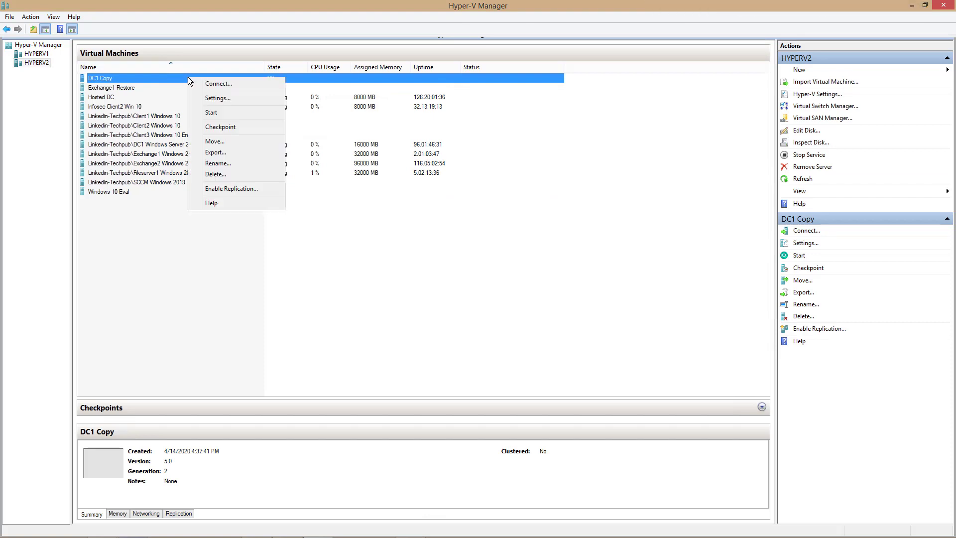
left_click(207, 99)
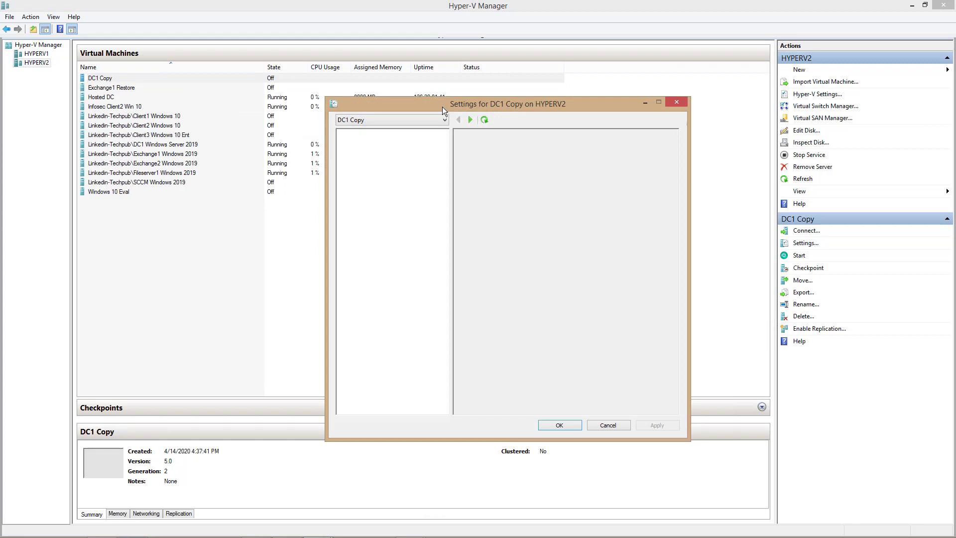
left_click_drag(442, 107, 360, 49)
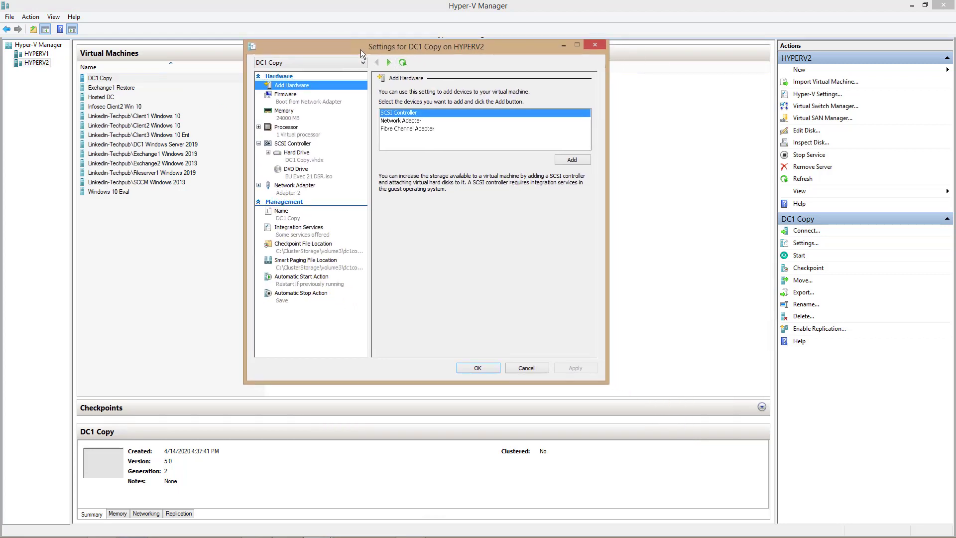
left_click(318, 114)
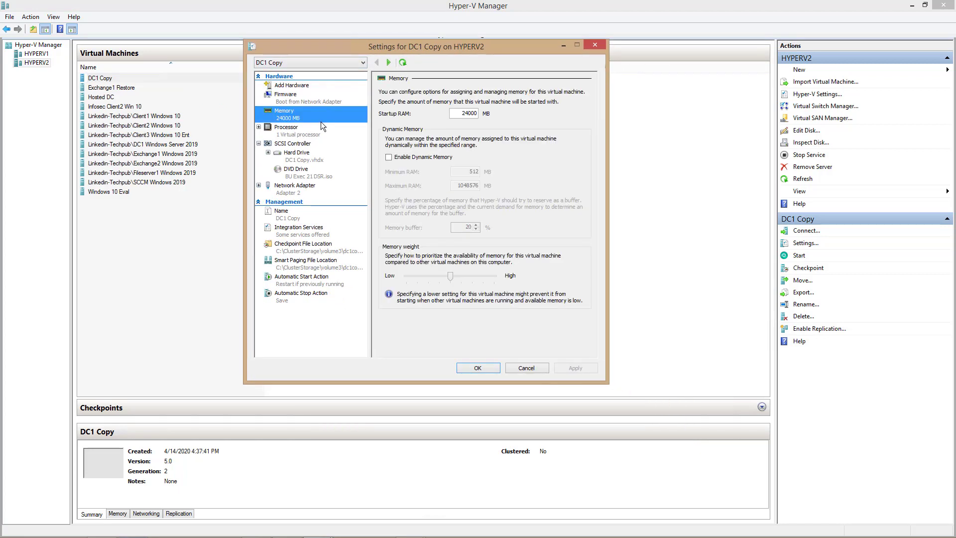
left_click(322, 163)
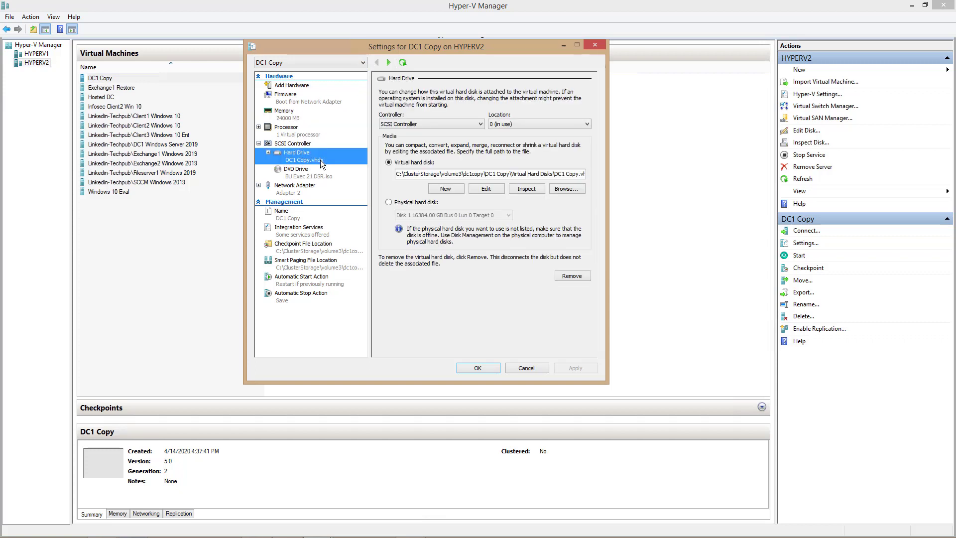
left_click(525, 188)
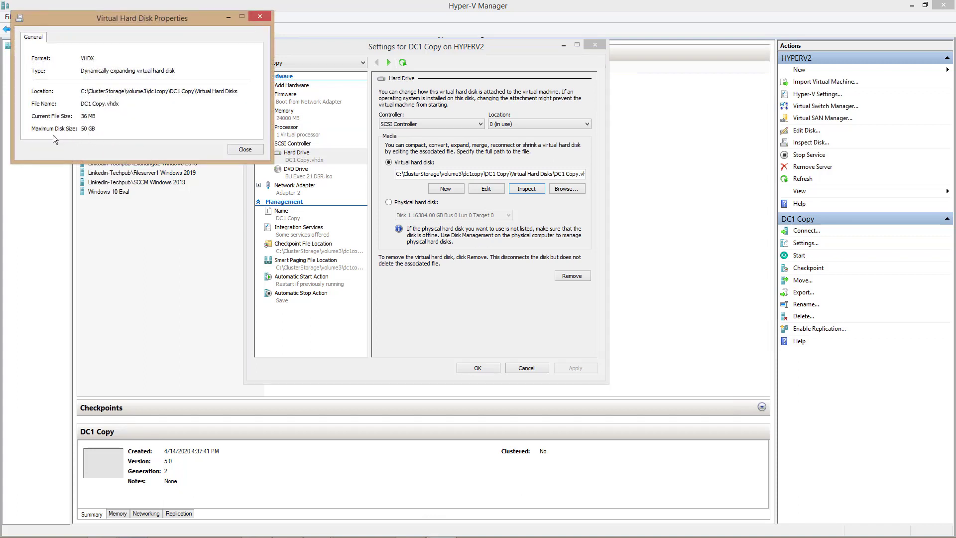
left_click(245, 149)
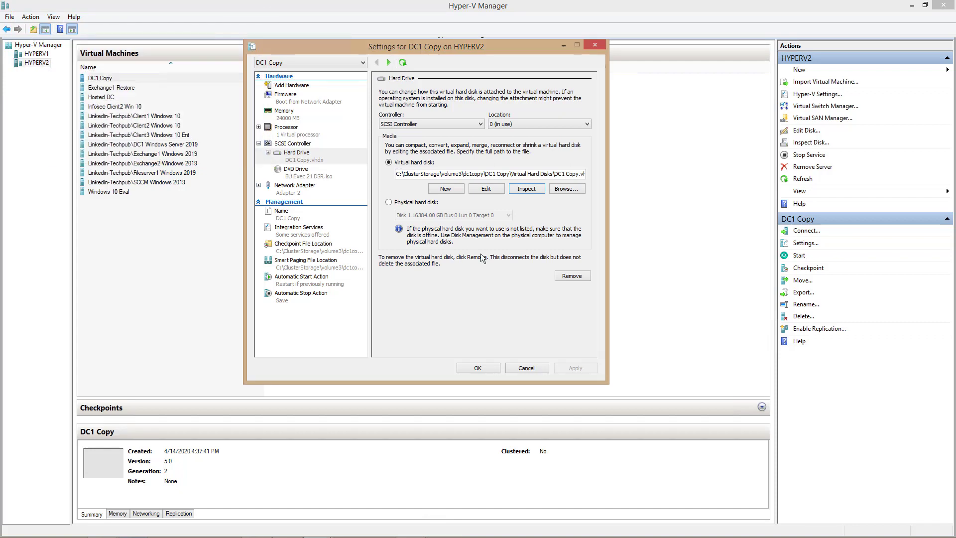
- Check the DVD drive's BU Exec 21 DSR.iso and the network adapter, then save the settings
left_click(332, 179)
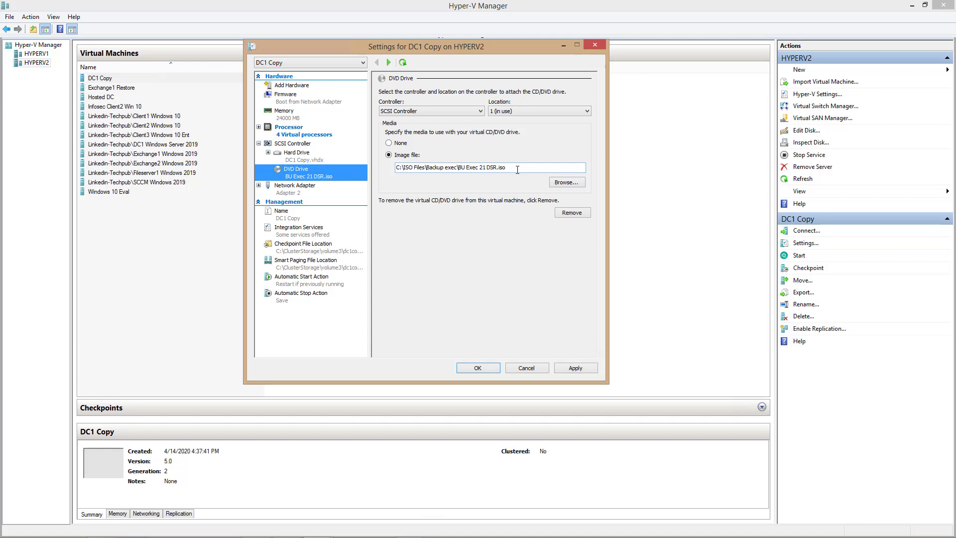
left_click(290, 192)
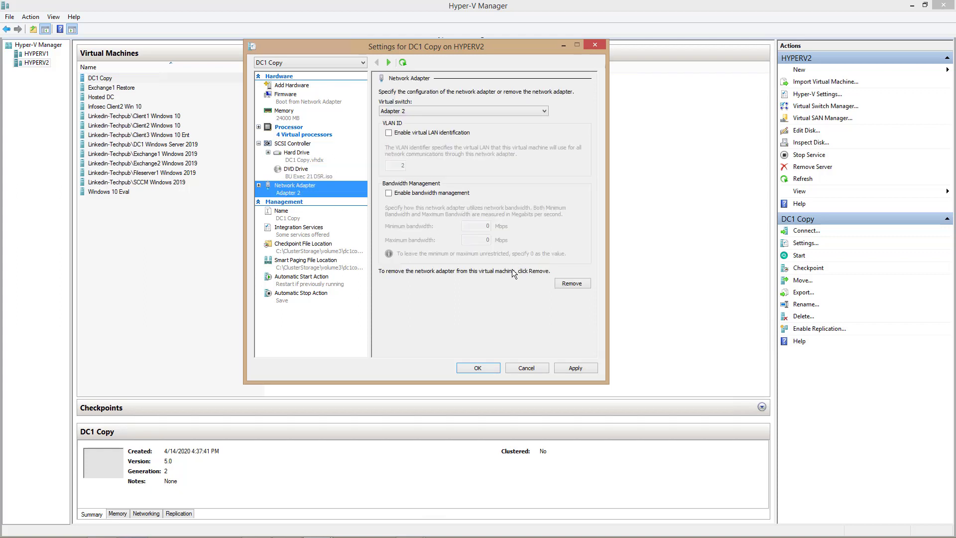
left_click(479, 369)
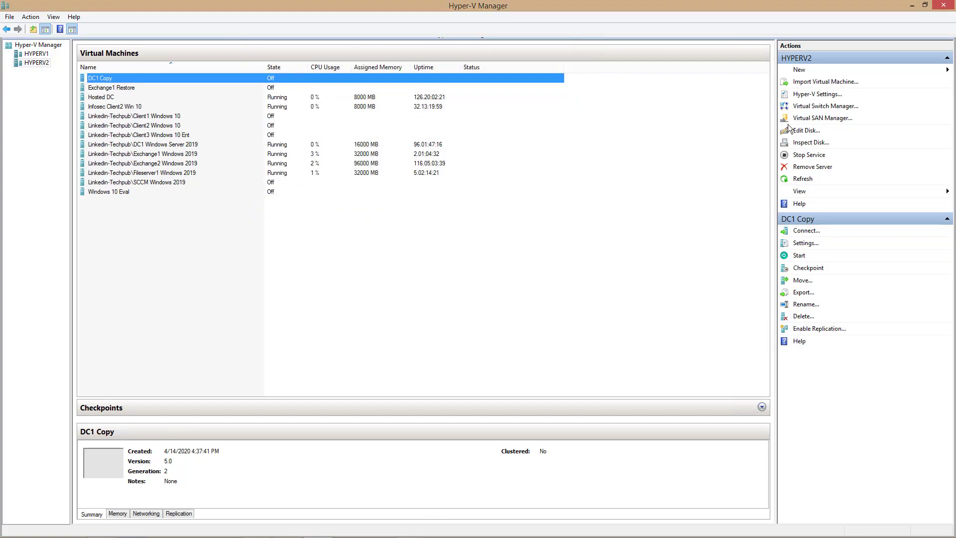
- Minimize Hyper-V Manager and power on DC1 Copy to boot from the recovery disk
left_click(912, 5)
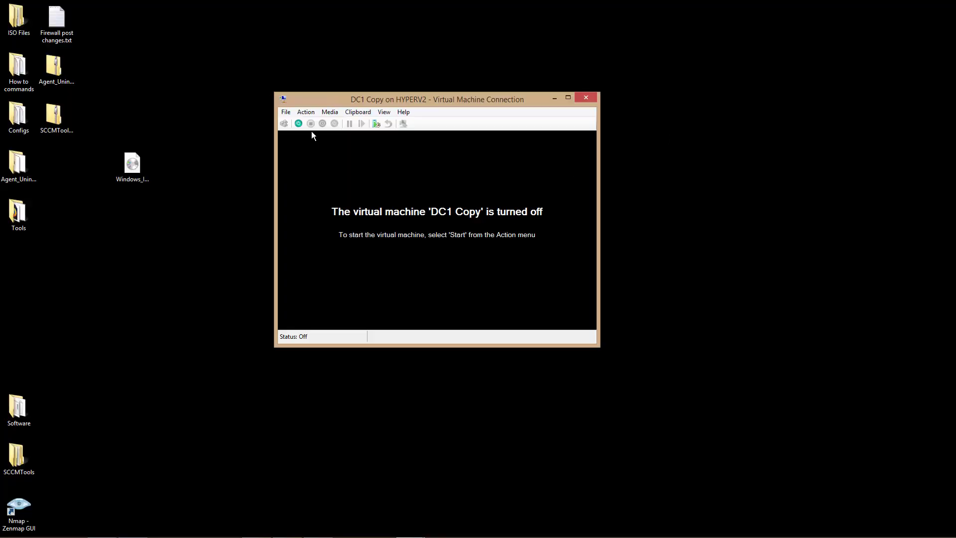
left_click(298, 123)
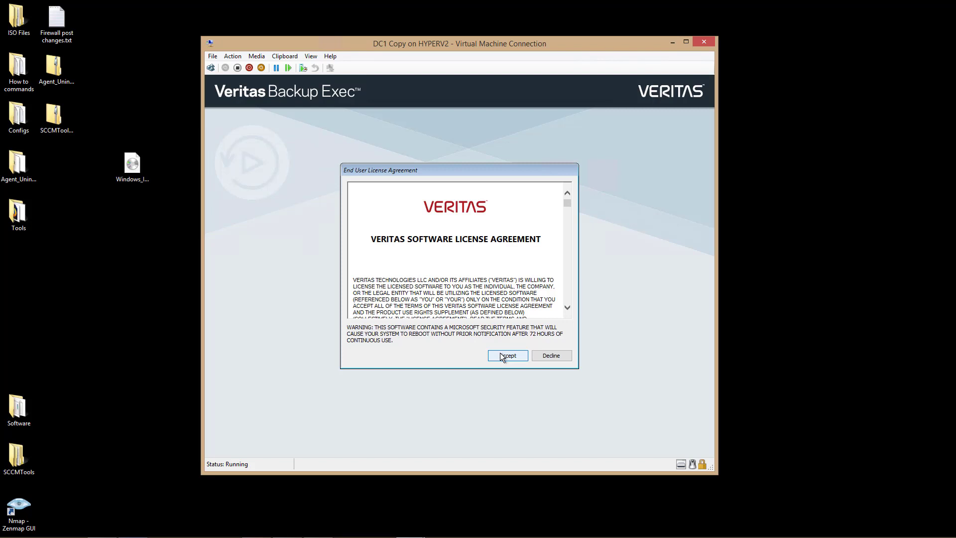
- Accept the Veritas license agreement and choose Recover This Computer
left_click(501, 356)
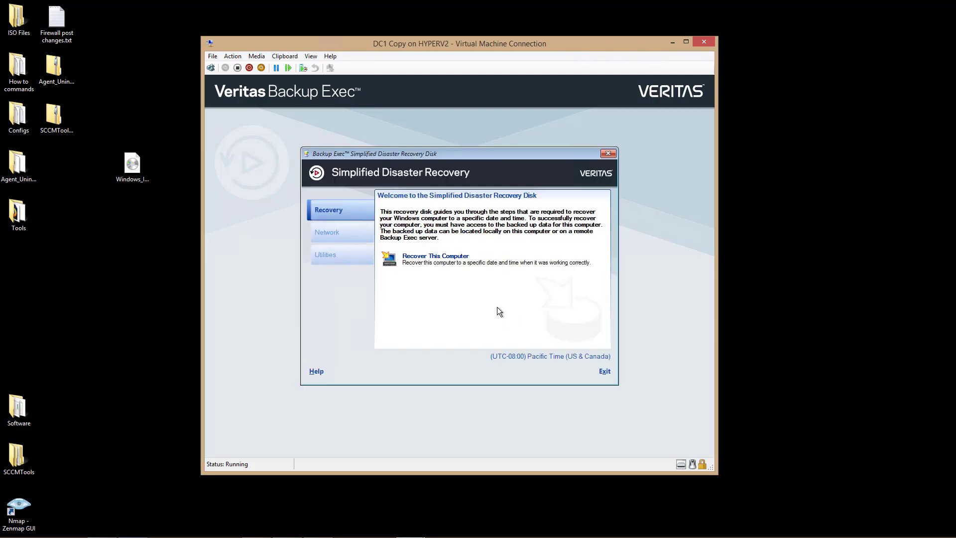
left_click(453, 257)
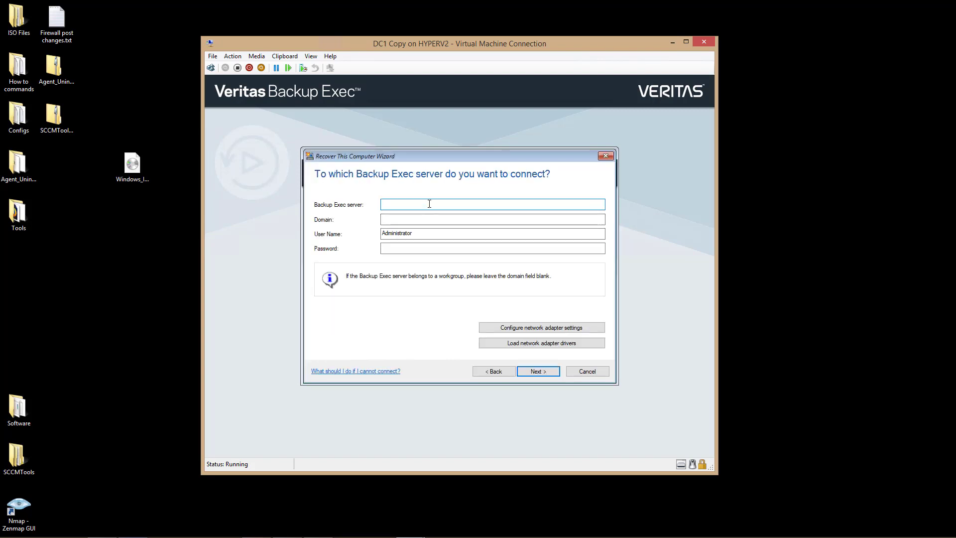
- Enter server FILESERVER1, domain techpub.us and the administrator password for the connection
type("FILESE")
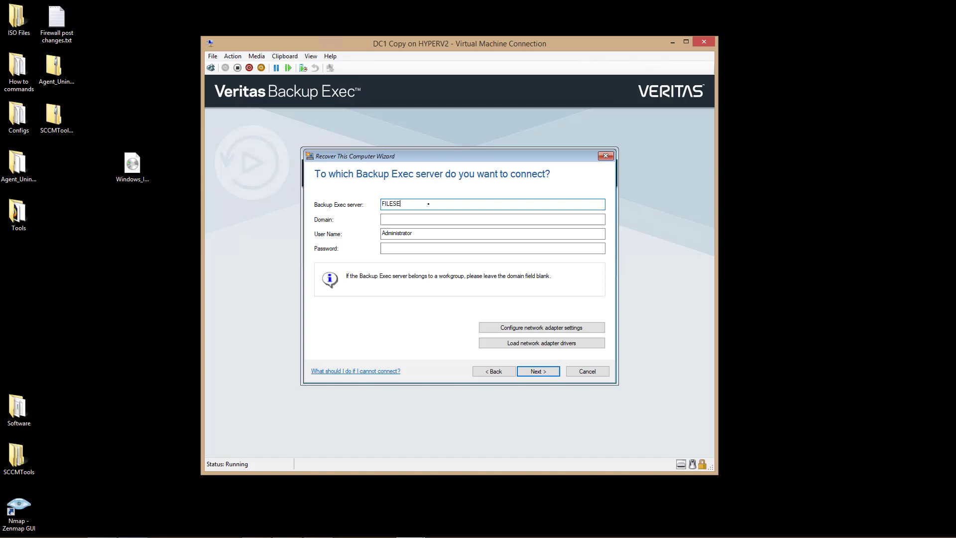
type("RVER1")
left_click(410, 221)
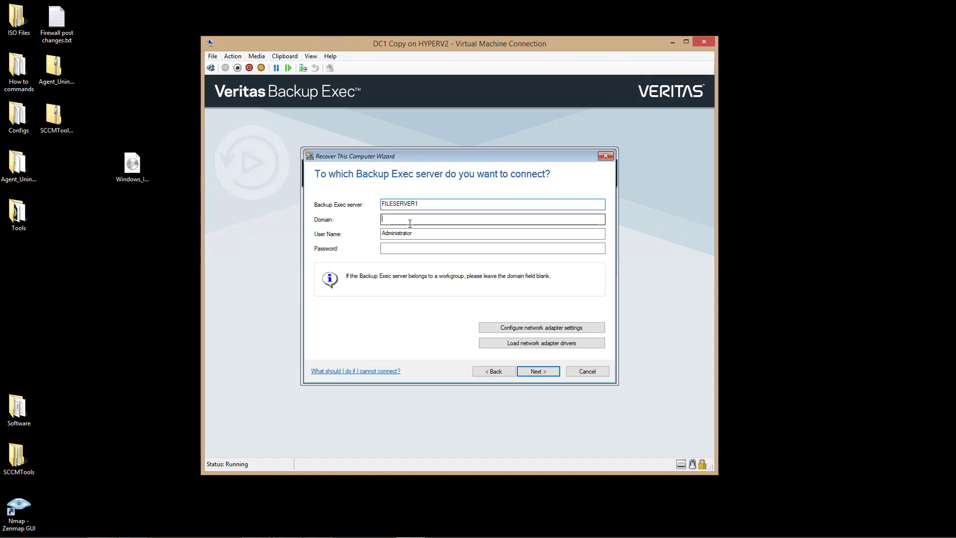
type("techpub")
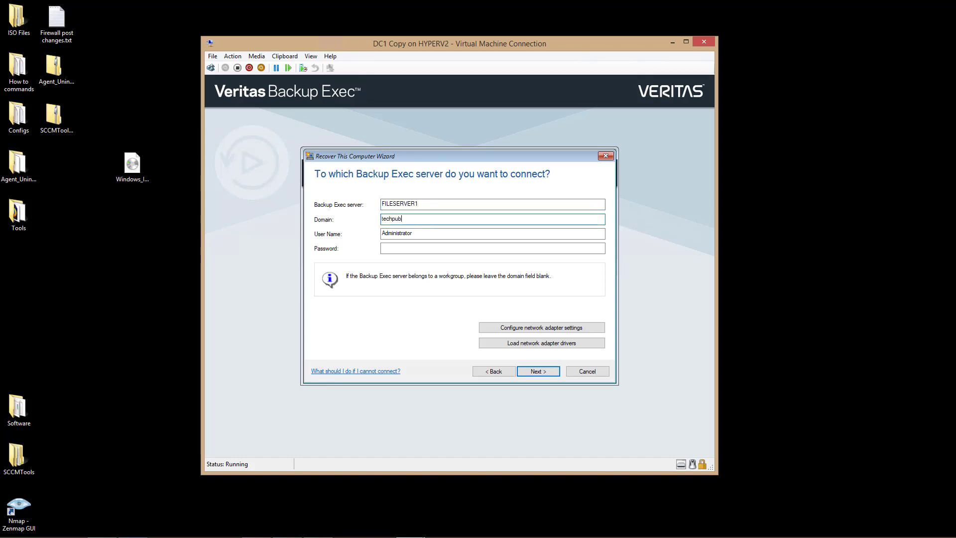
type(".us")
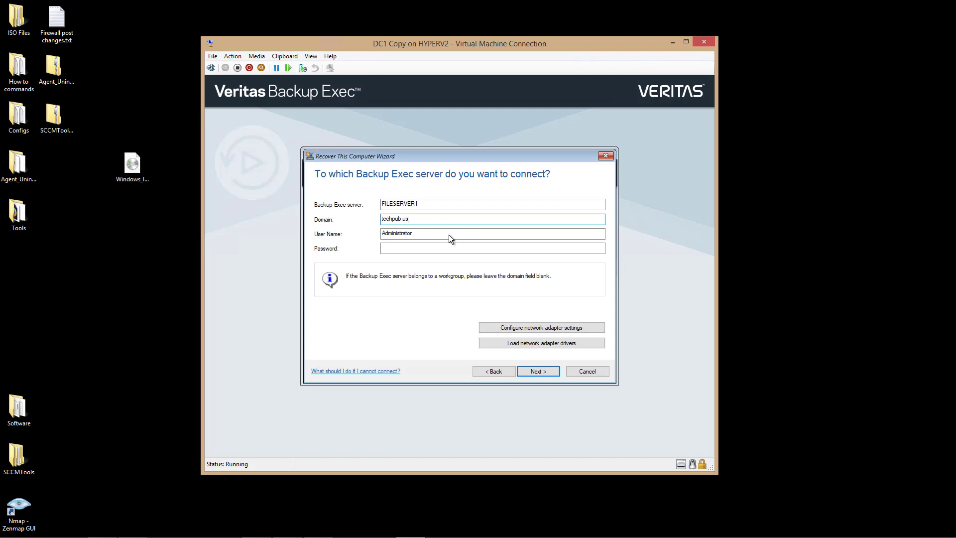
left_click(413, 252)
type("P@ssw0rd")
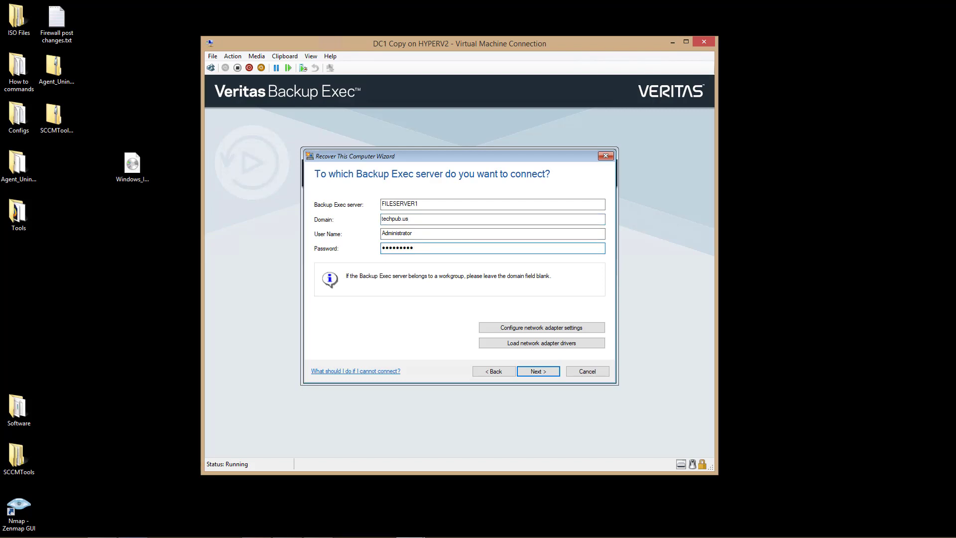
- Keep the network adapter on automatic IP addressing and confirm no extra drivers are needed
left_click(545, 328)
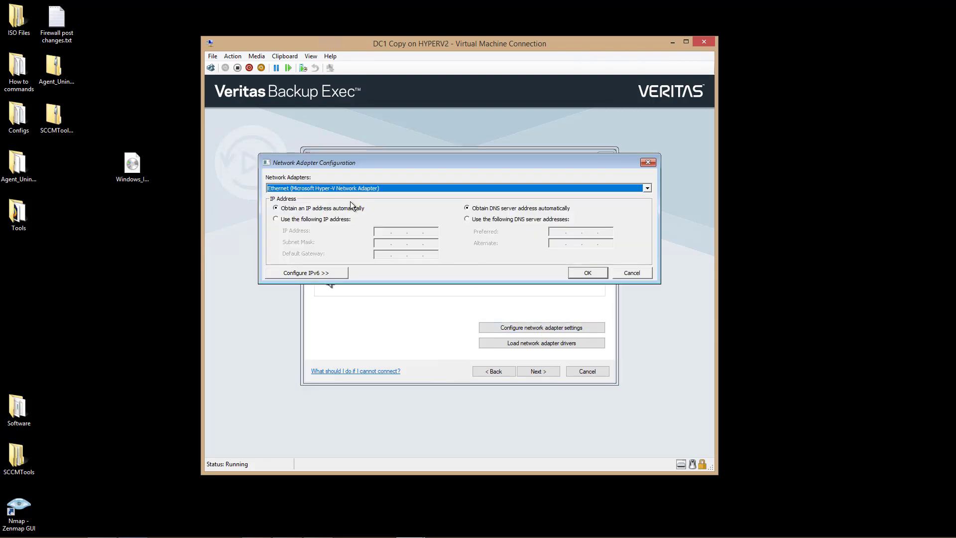
left_click(335, 221)
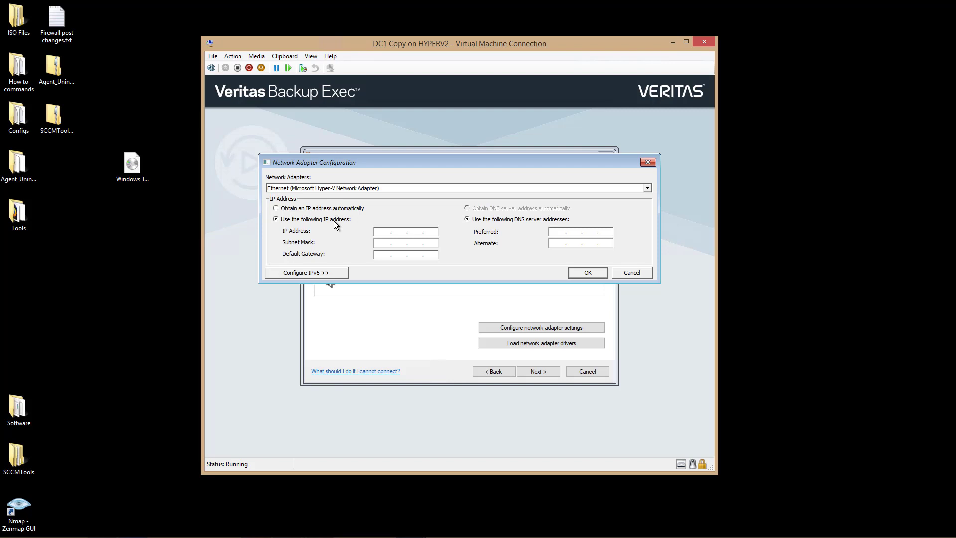
left_click(336, 208)
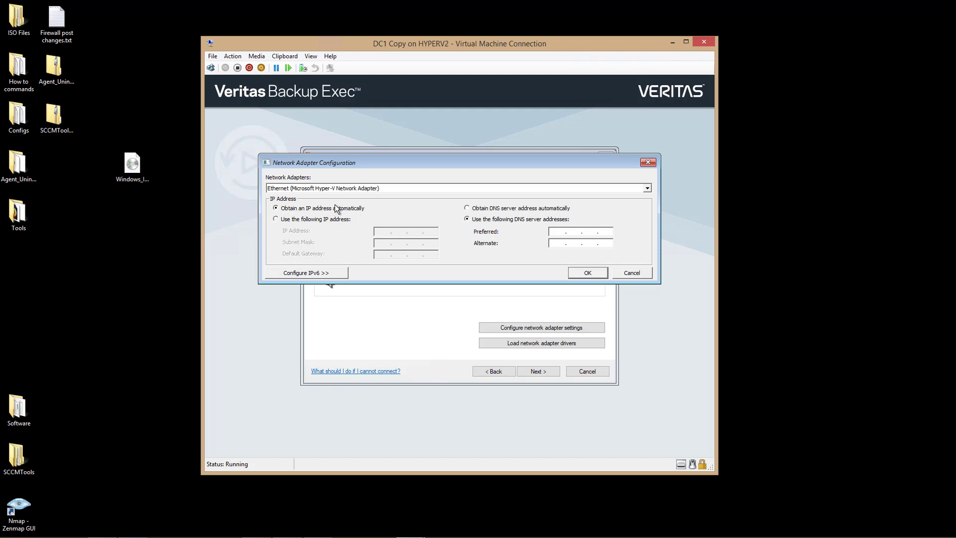
left_click(622, 271)
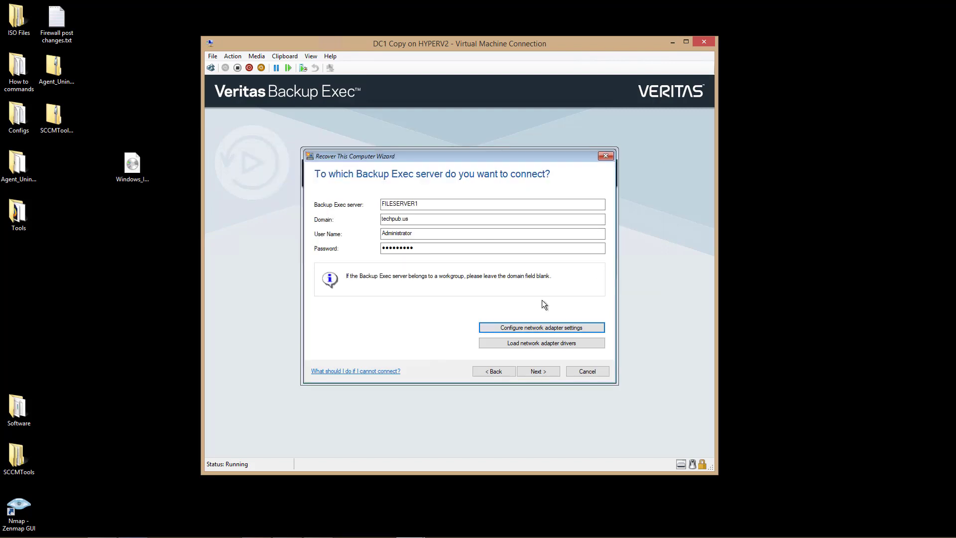
left_click(547, 342)
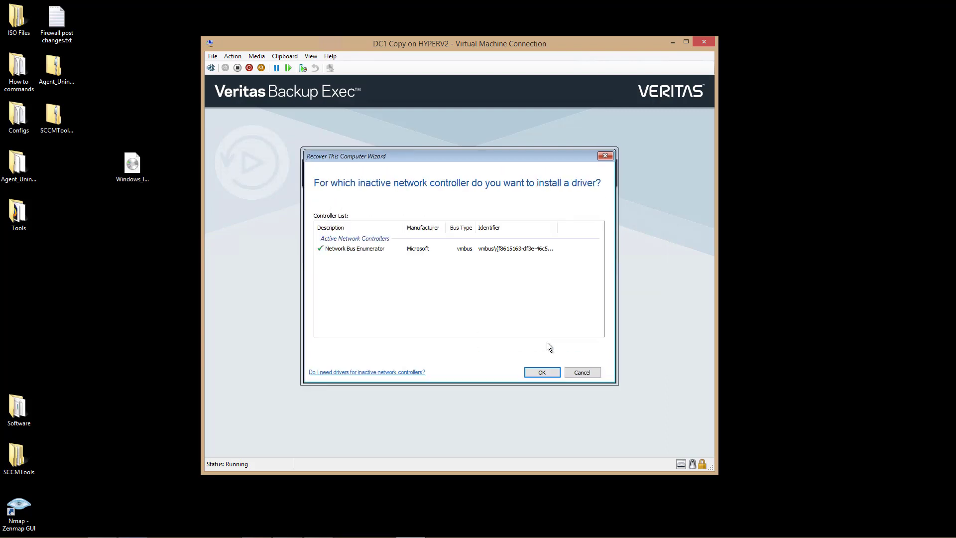
left_click(538, 373)
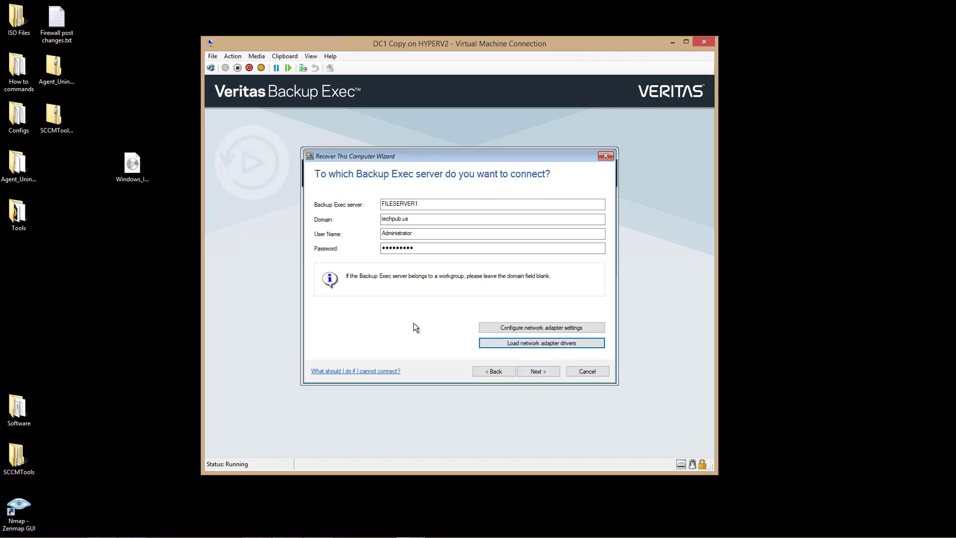
- Select DC1 at its Latest backup point with 'Recover the entire computer' kept checked
left_click(546, 371)
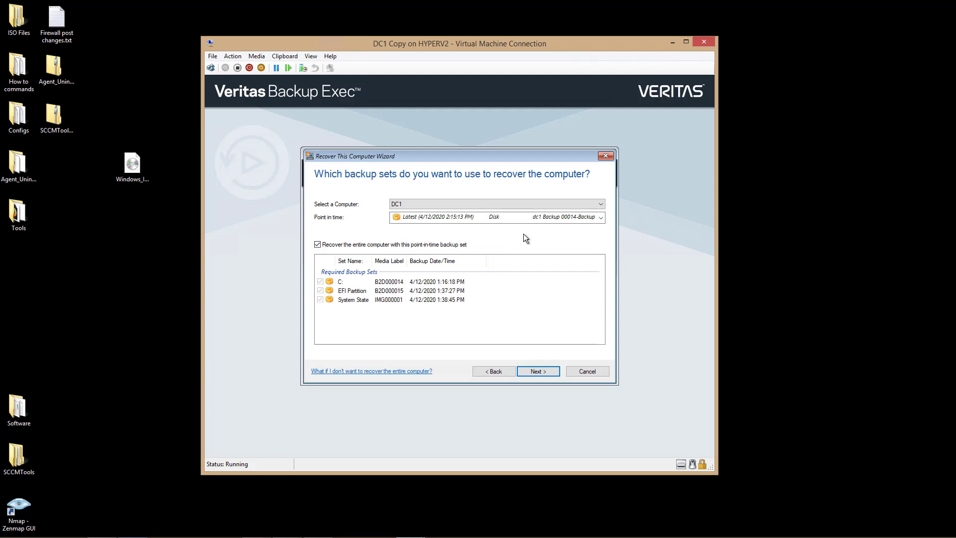
left_click(601, 205)
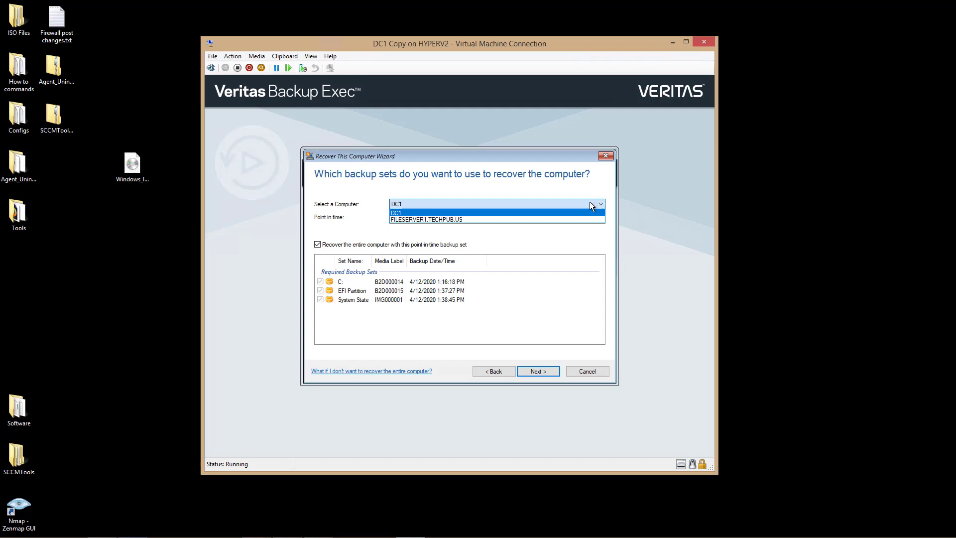
left_click(567, 203)
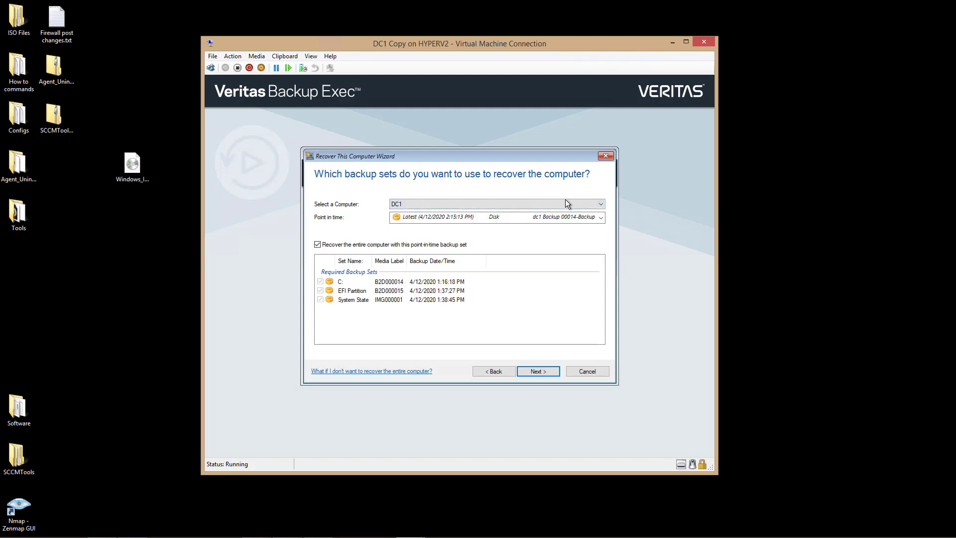
left_click(602, 220)
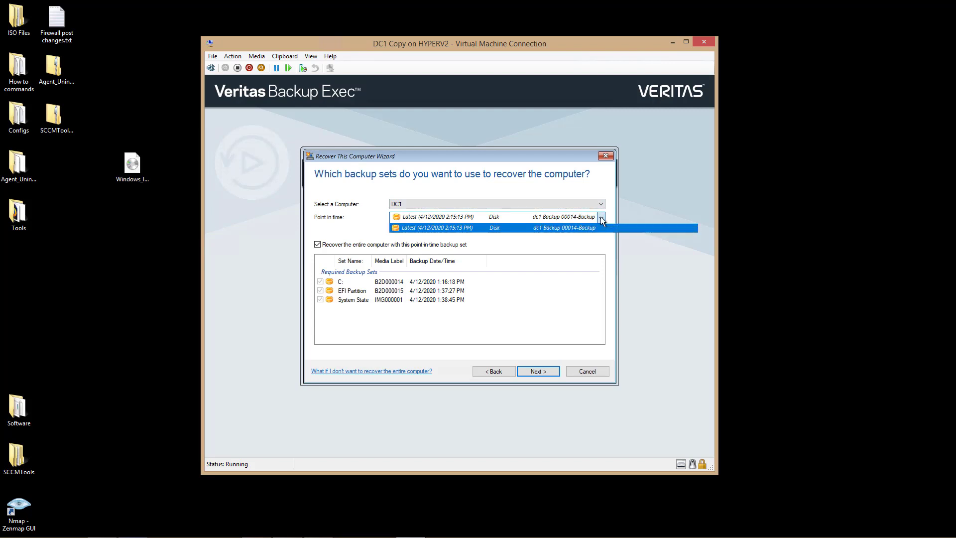
left_click(602, 220)
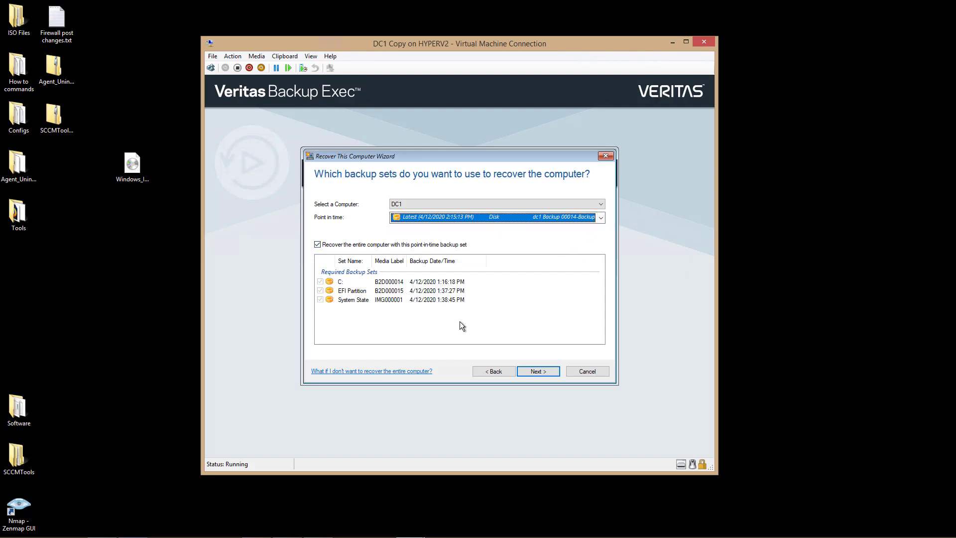
left_click(317, 244)
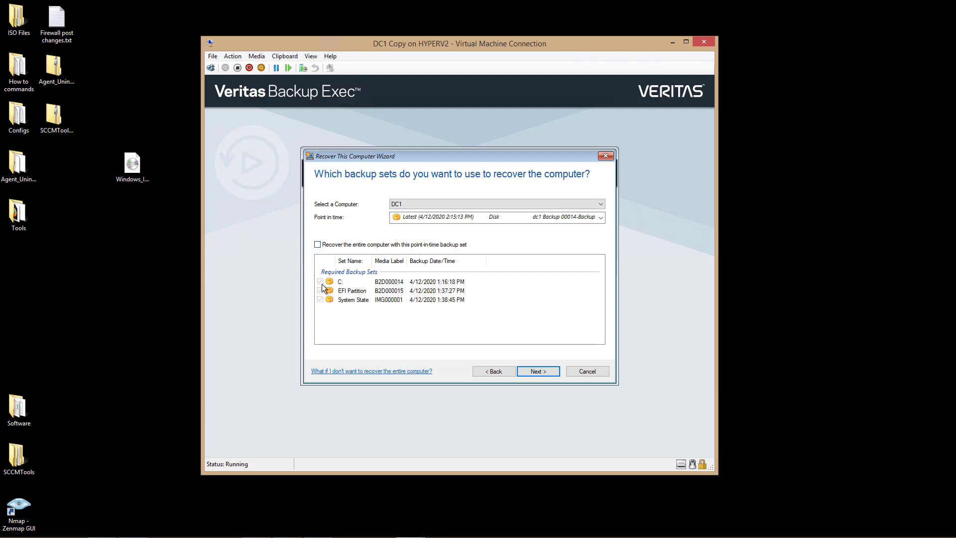
left_click(318, 245)
left_click(540, 372)
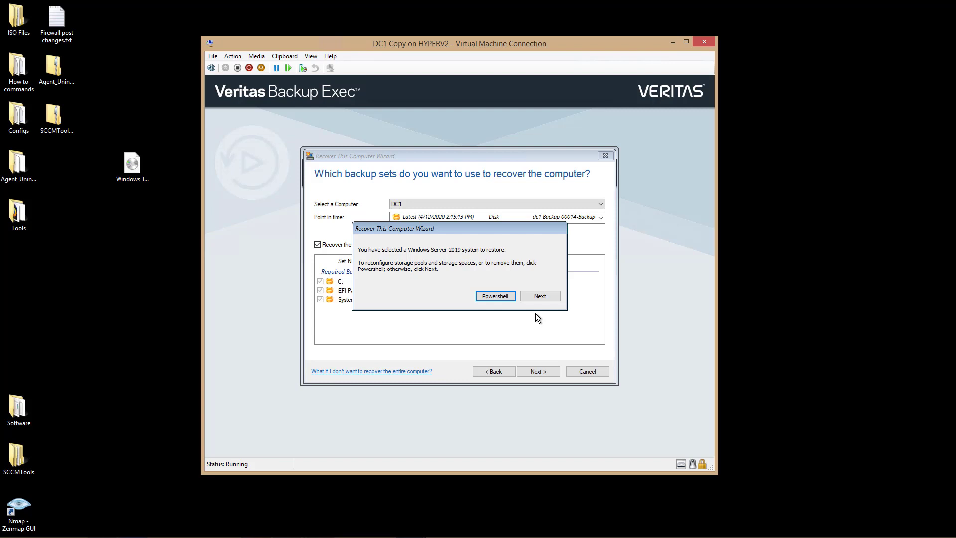
- Convert Disk 0's 49.99 GB unallocated space to GPT, save the layout, and continue
left_click(535, 294)
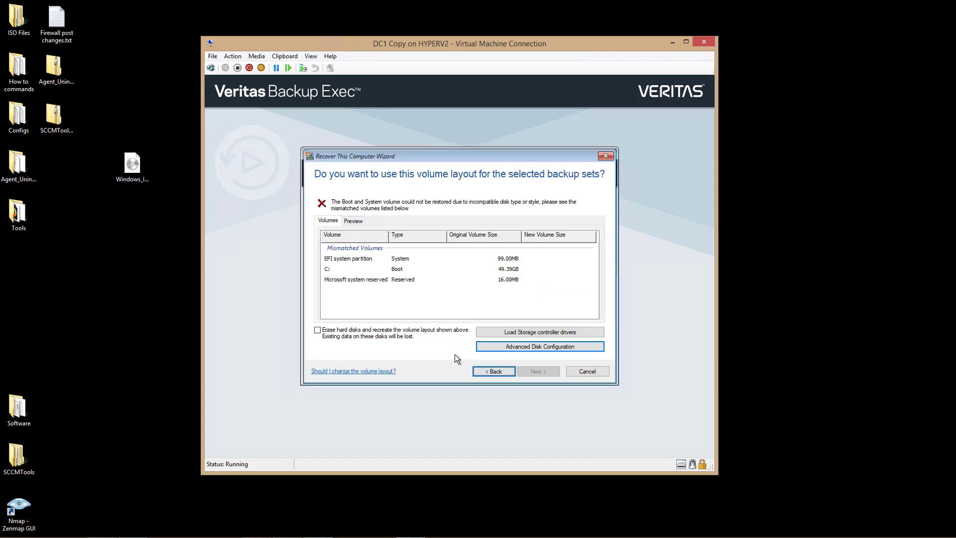
left_click(497, 348)
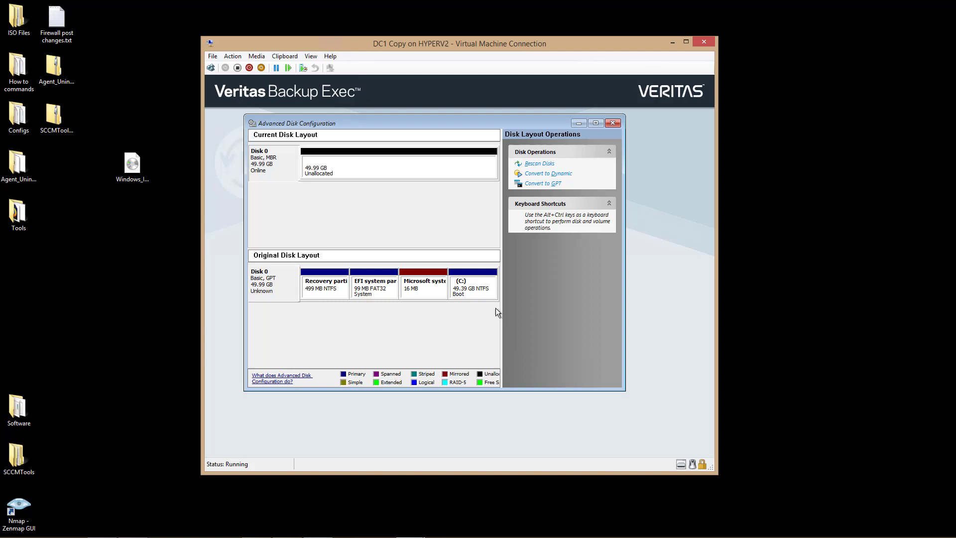
left_click(366, 157)
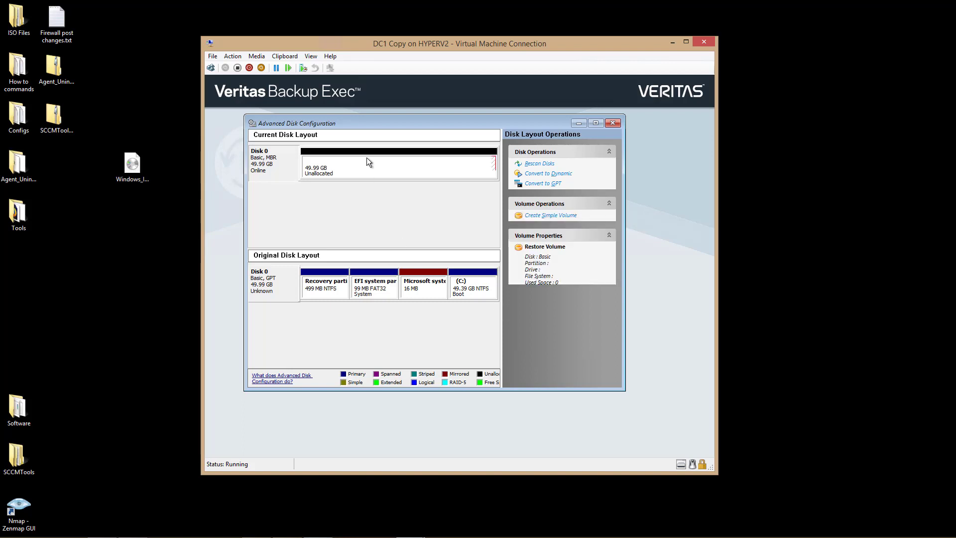
left_click(543, 184)
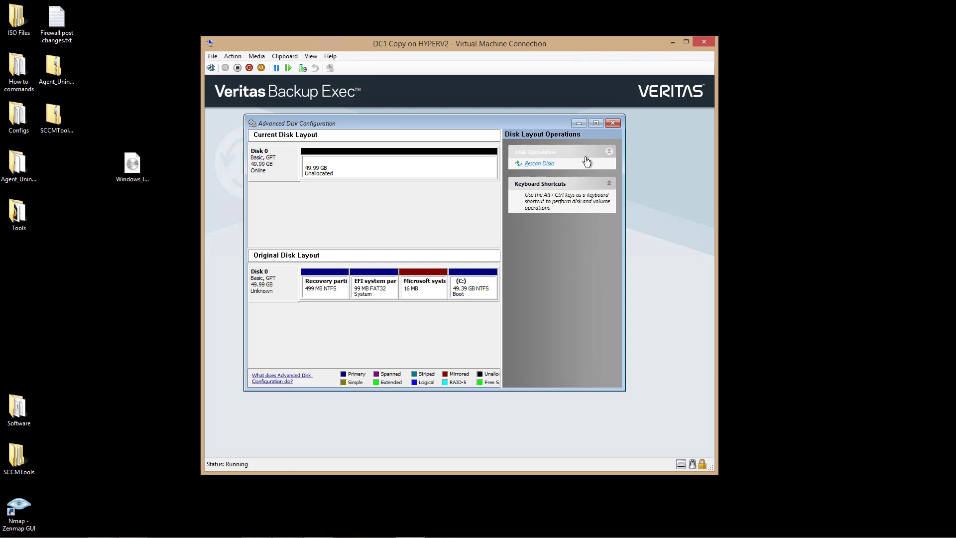
left_click(613, 123)
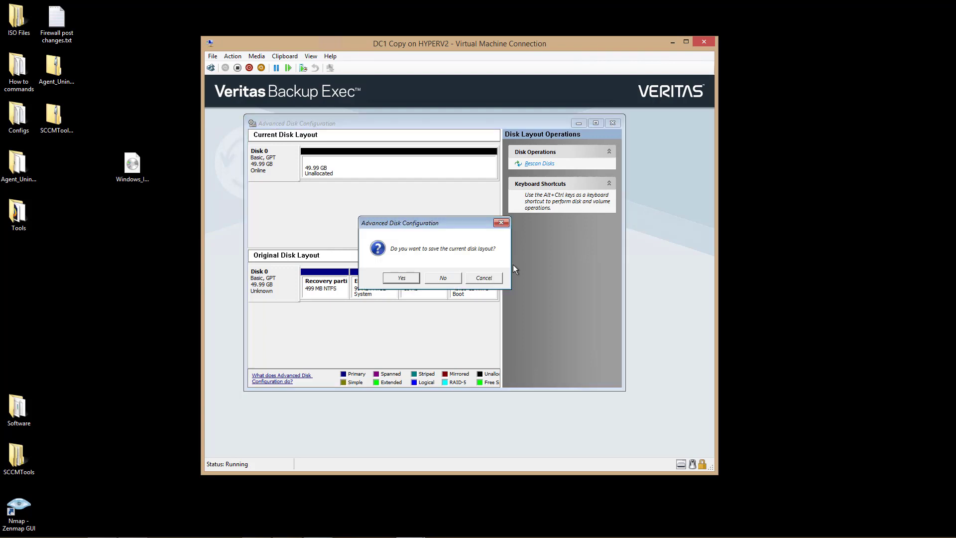
left_click(395, 278)
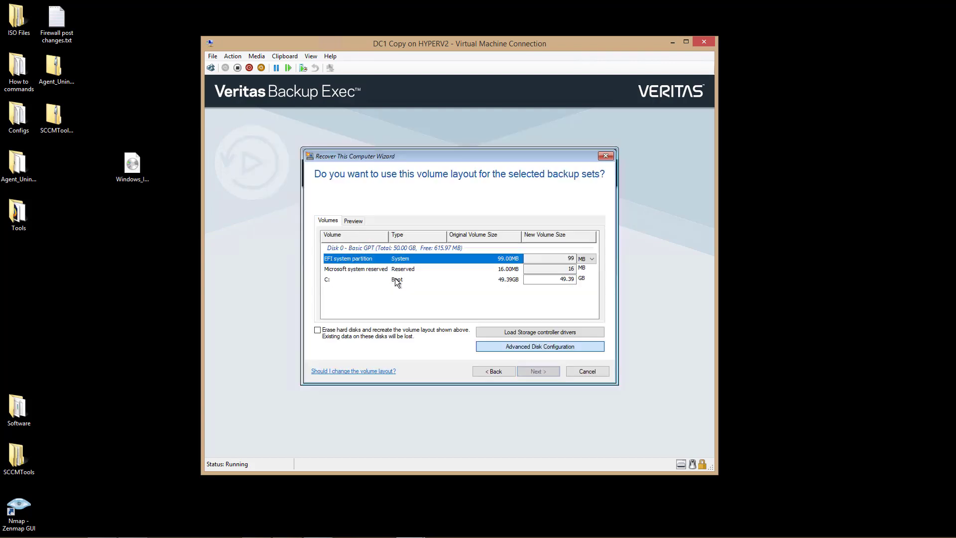
left_click(538, 371)
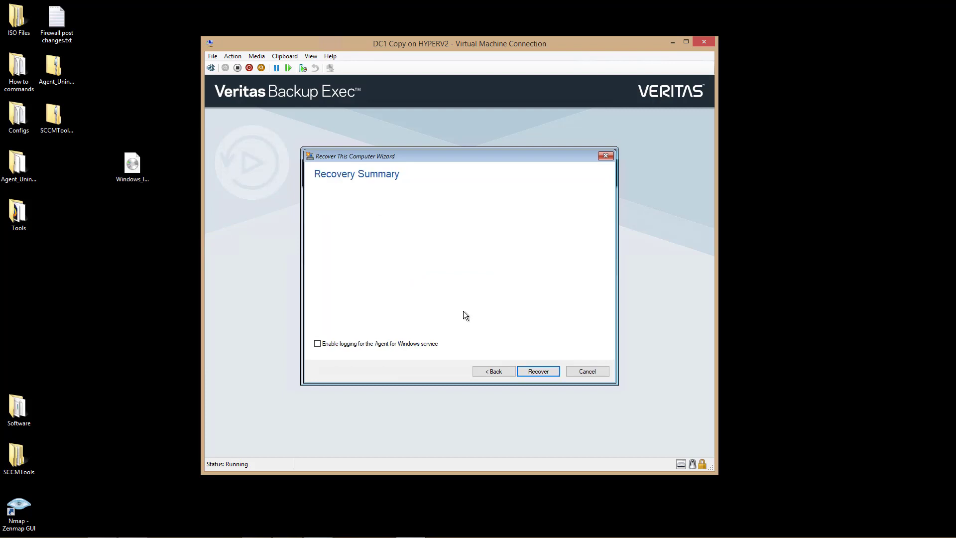
- Start the recovery from the Recovery Summary and let DC1 restore and reboot
left_click(535, 369)
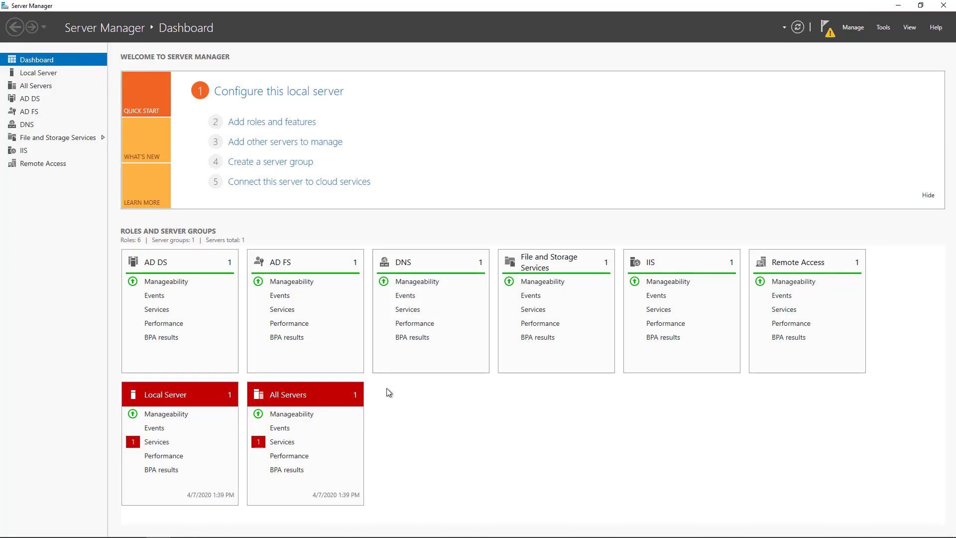
- Open Control Panel's System page showing DC1 in the TechPub.us domain
mouse_move(335, 531)
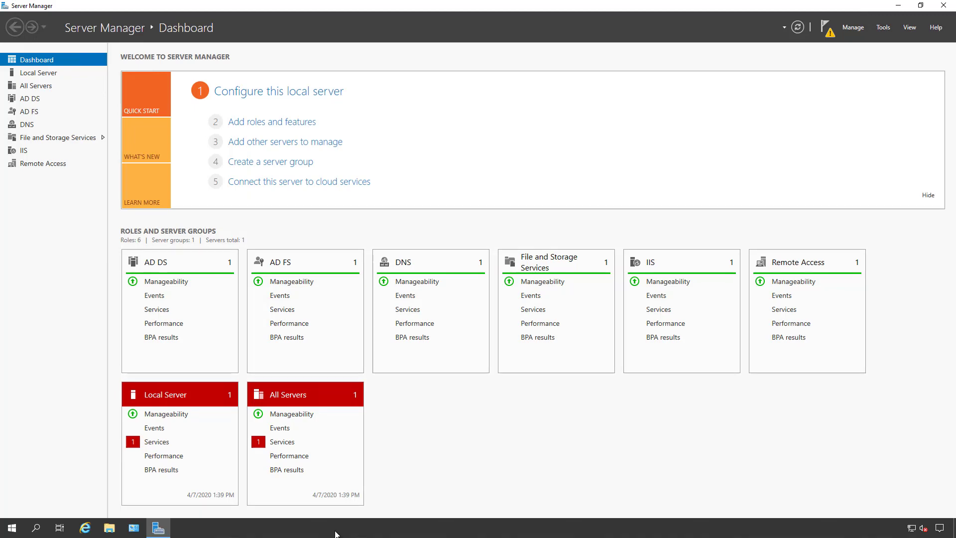
left_click(133, 532)
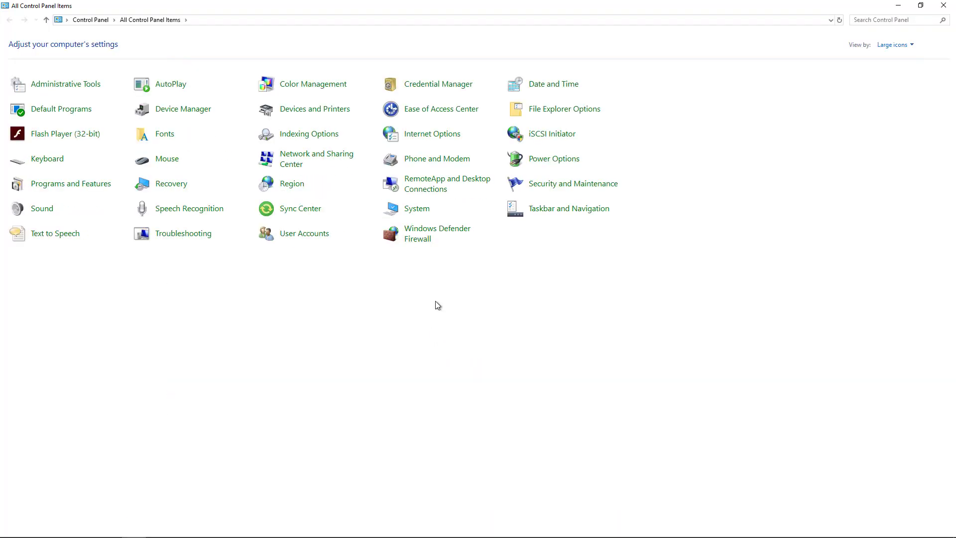
left_click(416, 210)
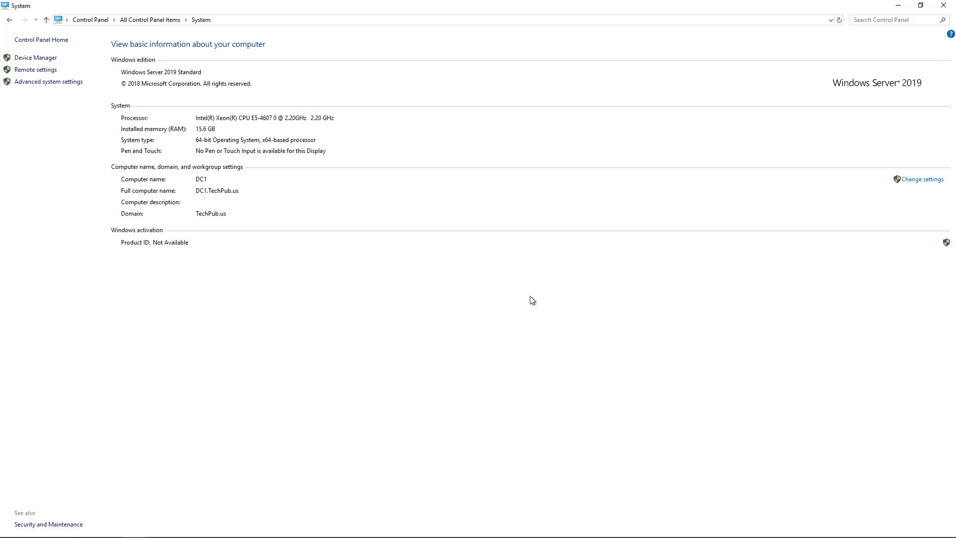